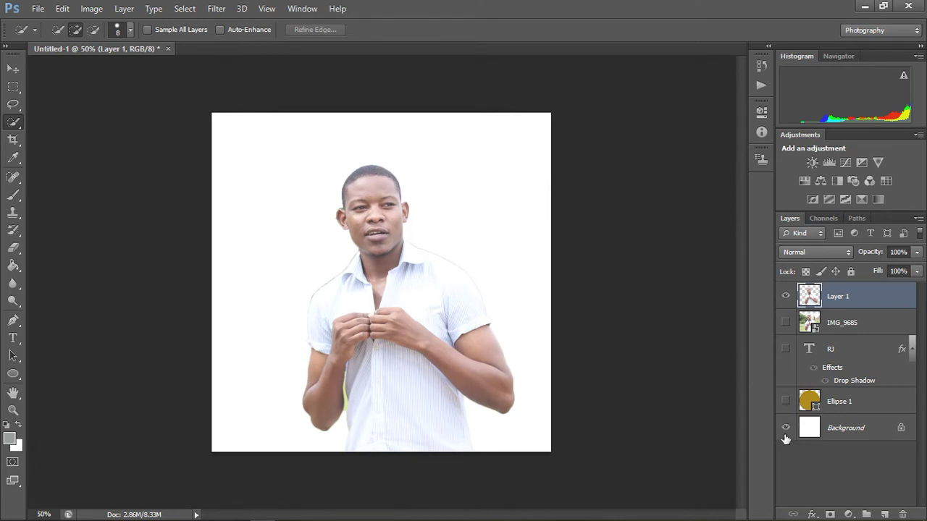
Step: Hide and reshow the Background layer to check the cut-out, then select Background
left_click(786, 428)
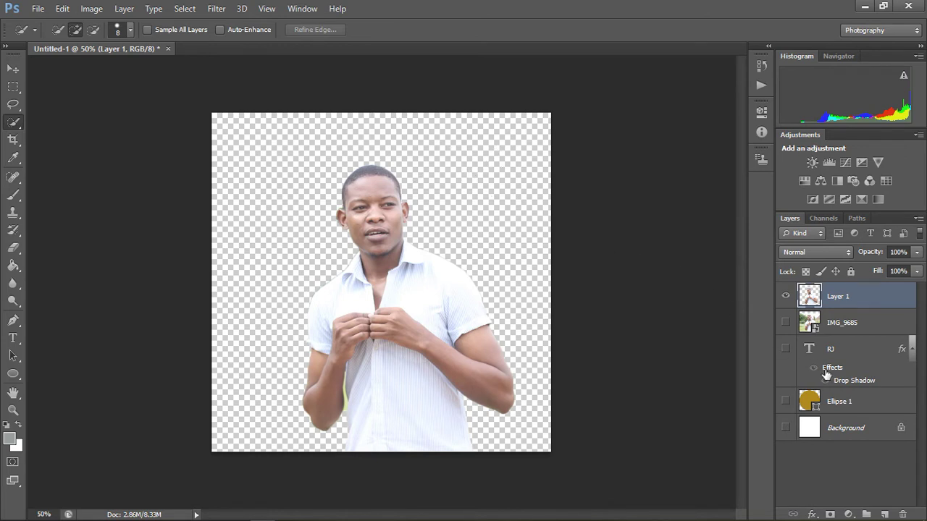
left_click(786, 428)
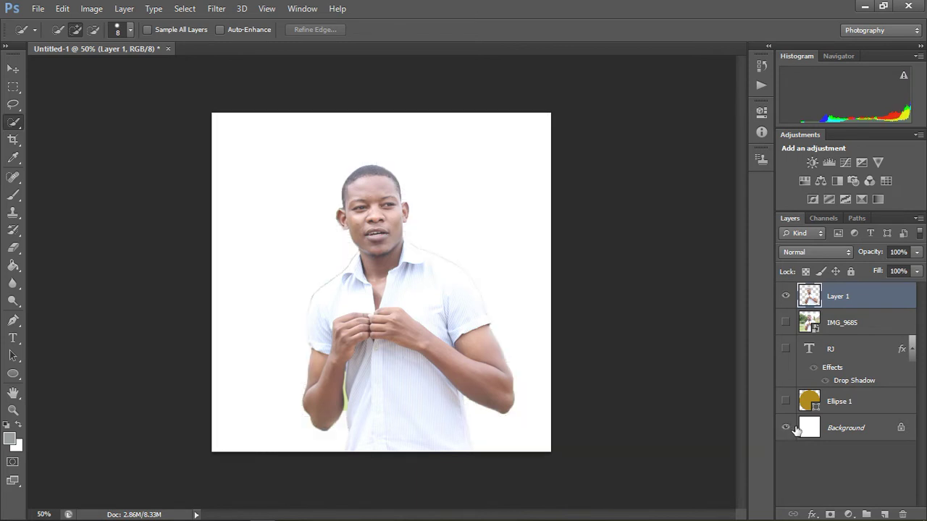
left_click(843, 433)
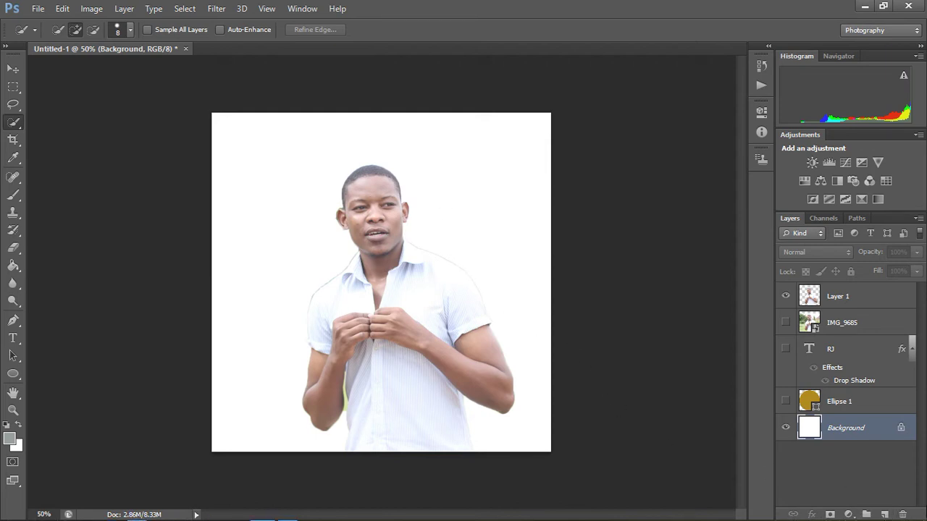
Step: Create a new empty Layer 2 and move it directly beneath Layer 1
left_click(884, 514)
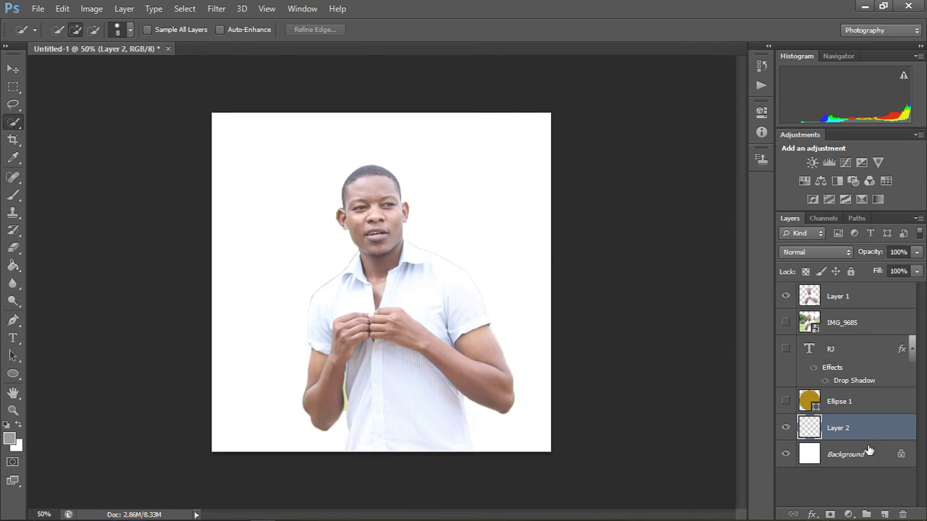
left_click_drag(873, 433, 846, 291)
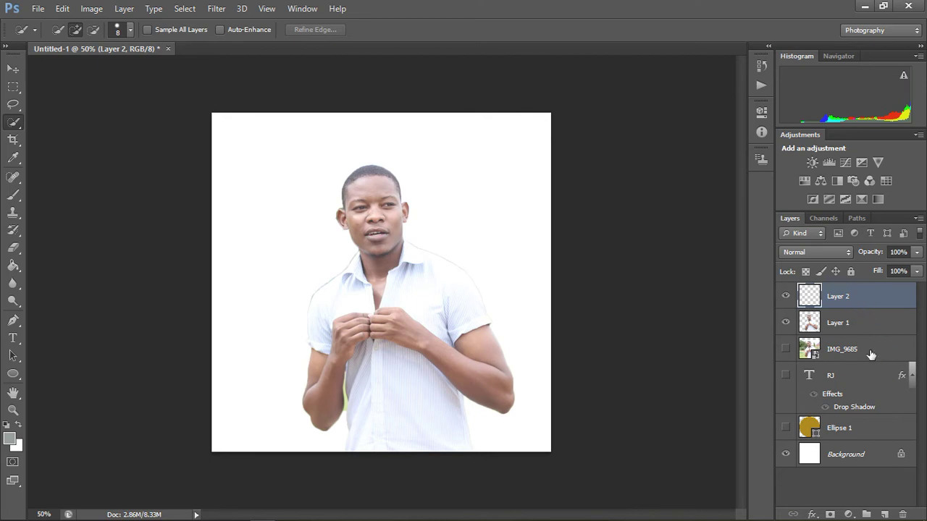
left_click(860, 331)
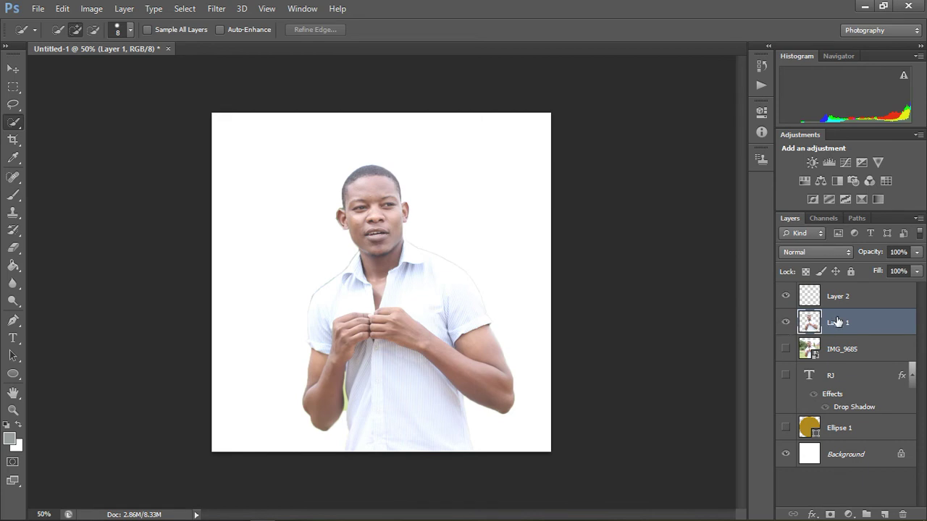
left_click(786, 322)
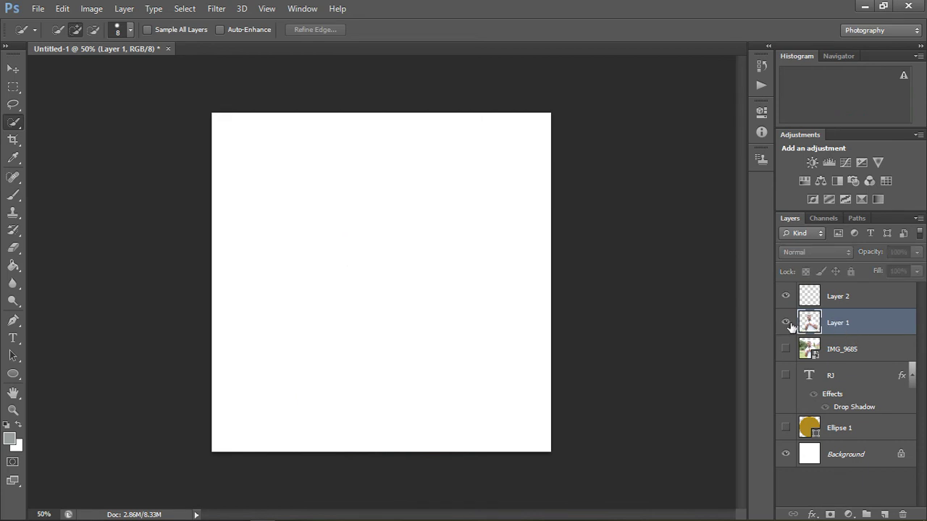
left_click(785, 322)
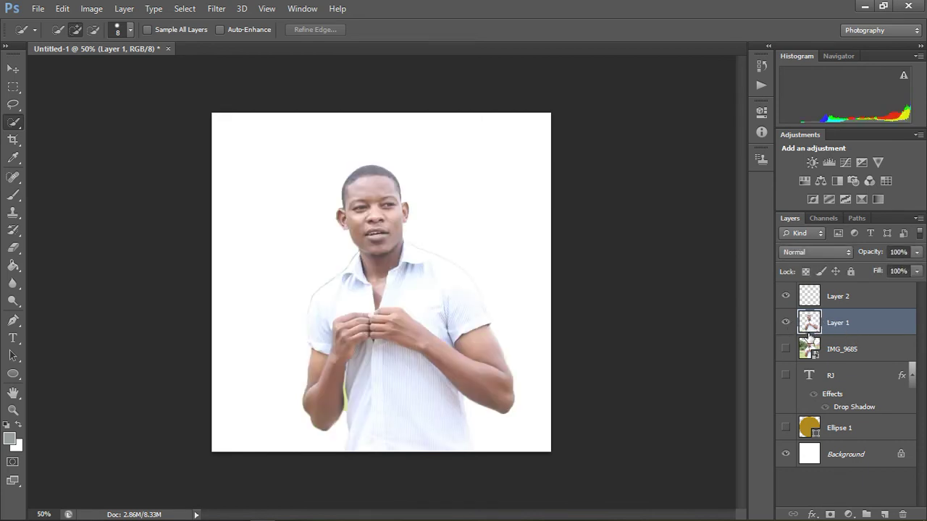
left_click(840, 376)
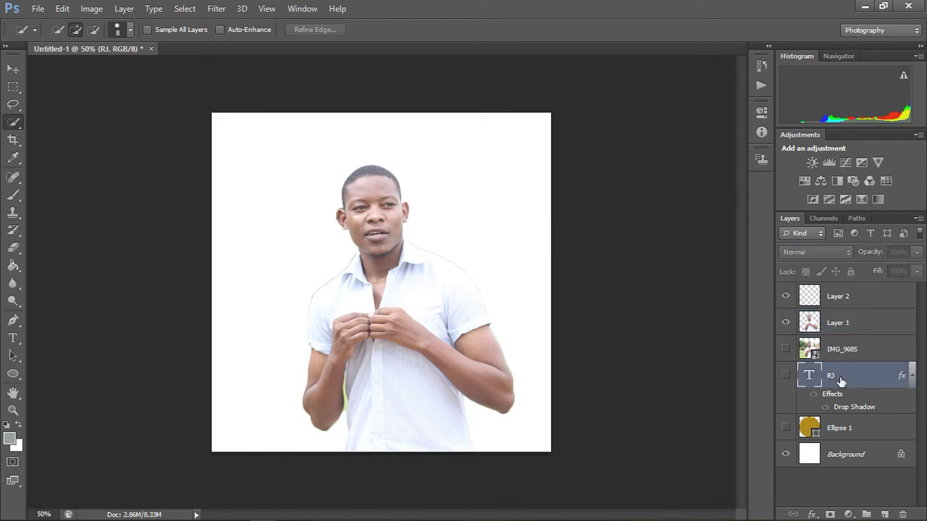
left_click(844, 326)
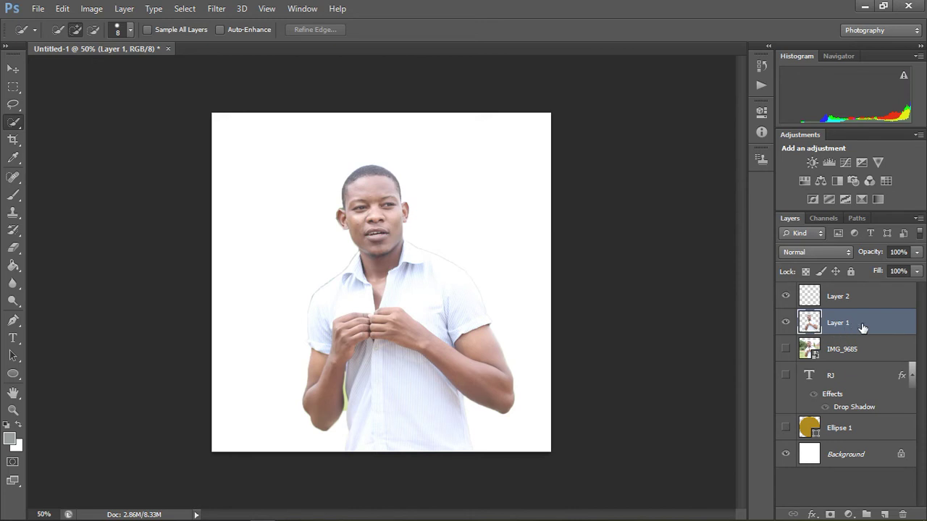
left_click(860, 299)
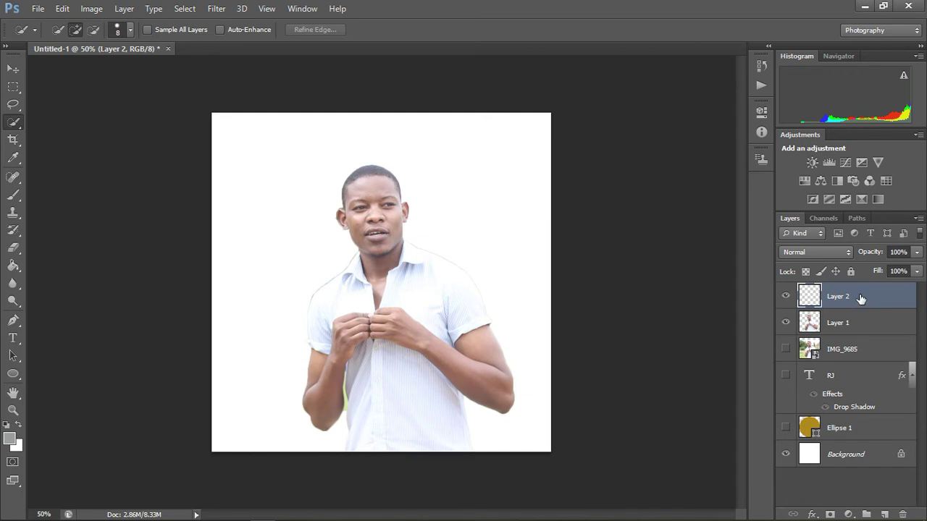
left_click_drag(861, 298, 875, 340)
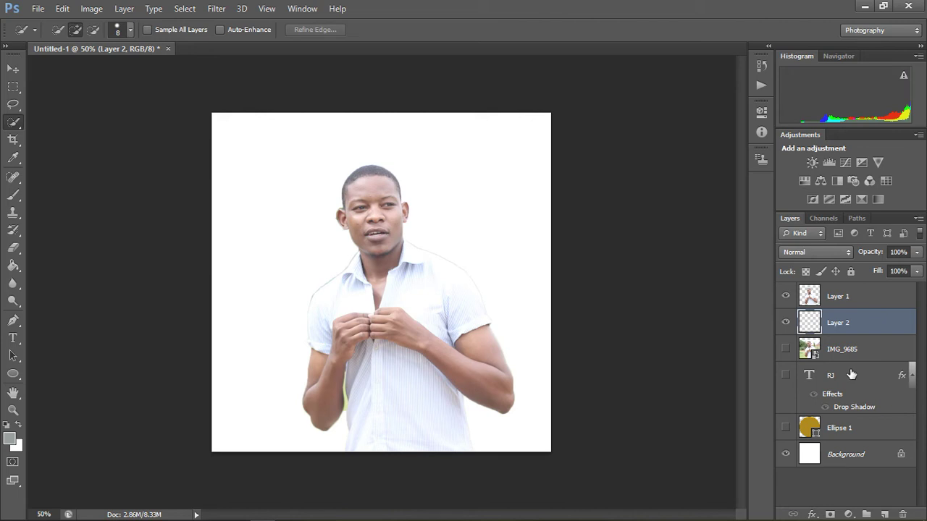
Step: Pick light grey #c1c1c1 as the foreground colour in the Color Picker
left_click(11, 439)
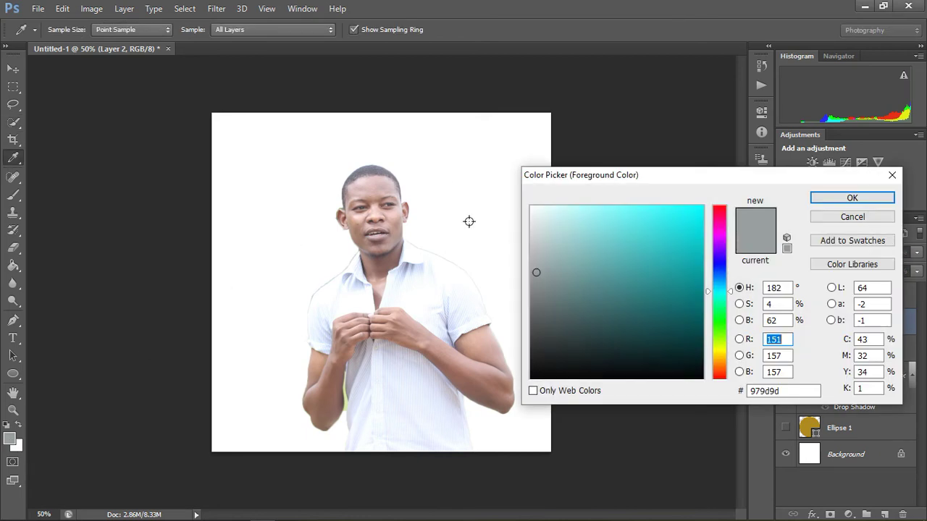
left_click_drag(542, 234, 516, 247)
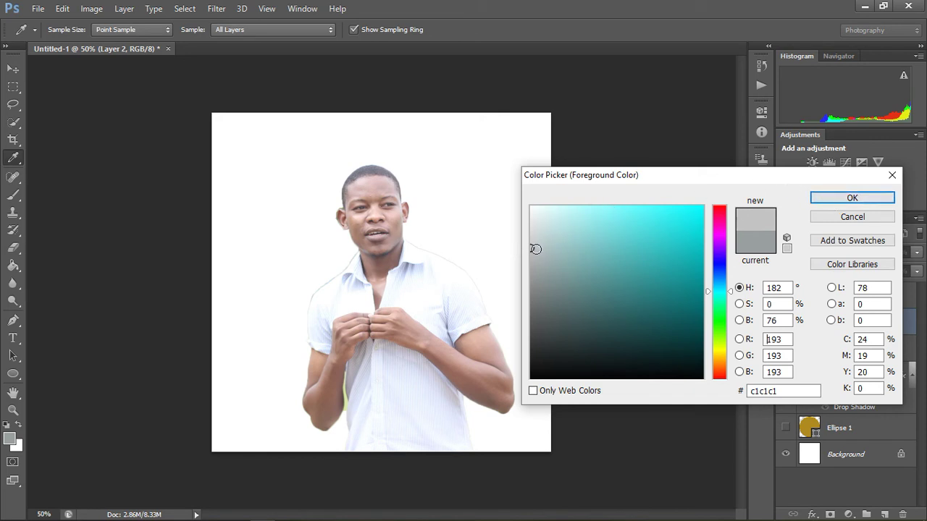
left_click(727, 290)
mouse_move(732, 298)
left_mouse_down()
mouse_move(727, 367)
mouse_move(709, 266)
mouse_move(722, 247)
mouse_move(722, 209)
mouse_move(727, 311)
left_mouse_up()
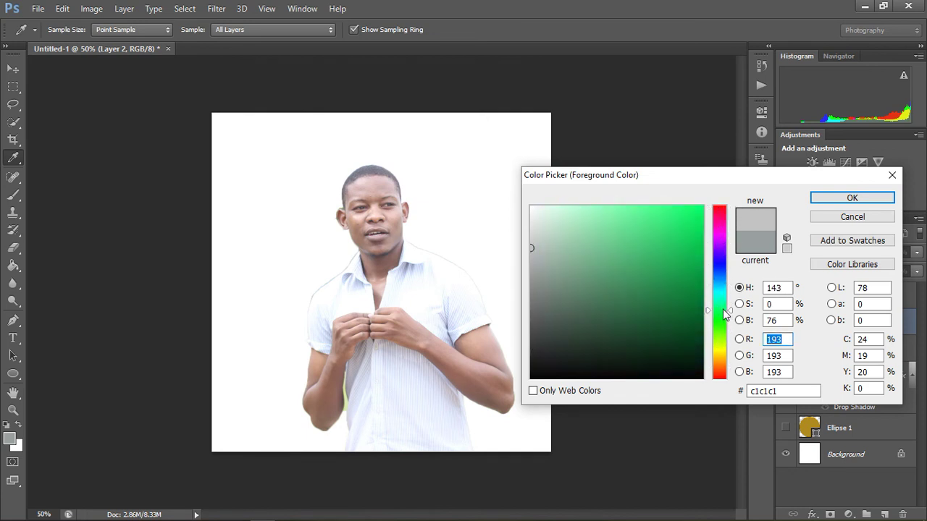
left_click(826, 199)
key("w")
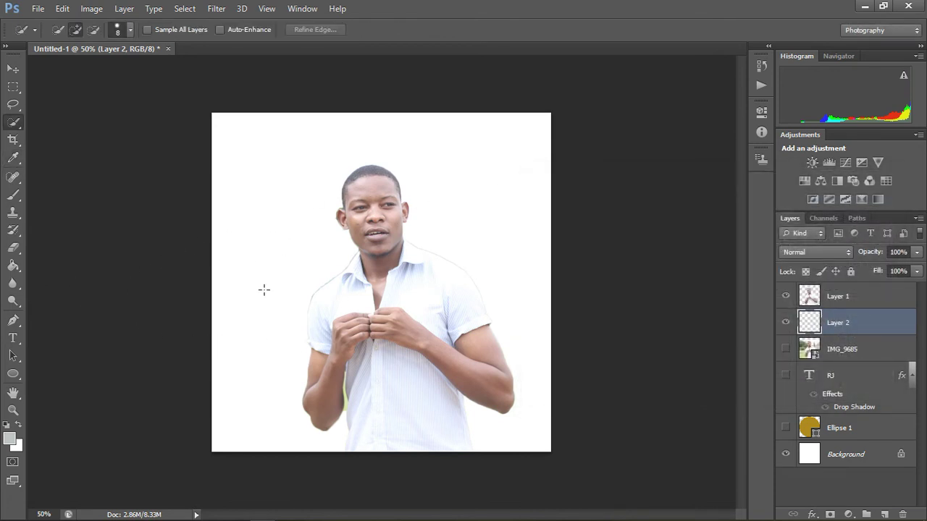
Step: Select Layer 2 and switch to the Paint Bucket fill tool
left_click(846, 299)
left_click(859, 336)
left_click(13, 267)
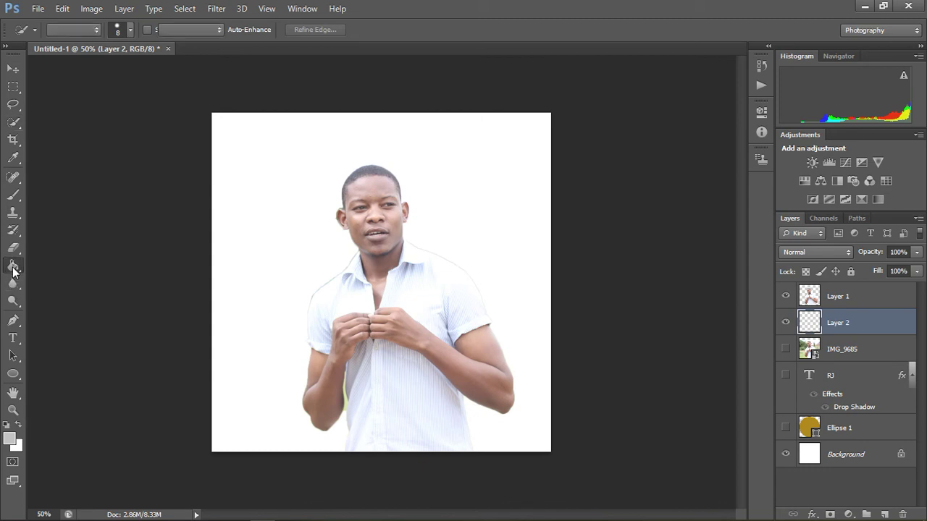
left_click_drag(13, 268, 52, 276)
left_click(86, 265)
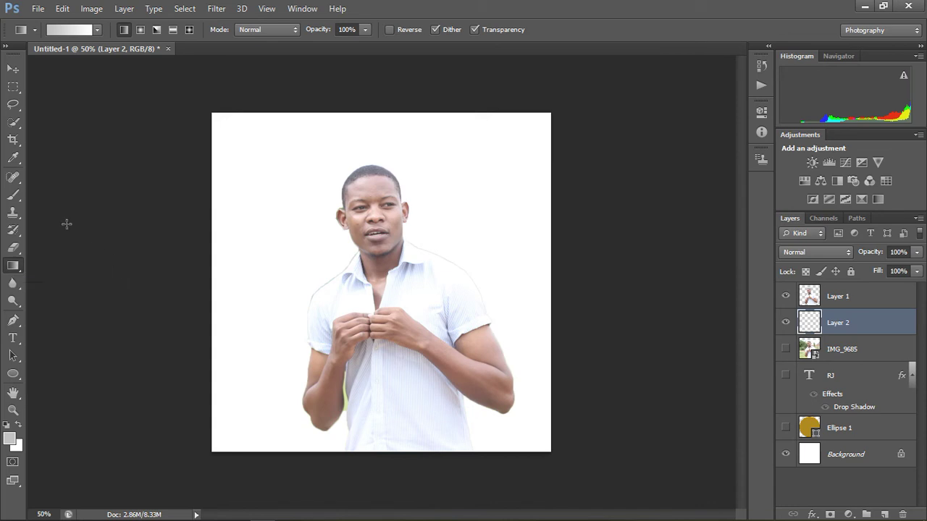
left_click(9, 71)
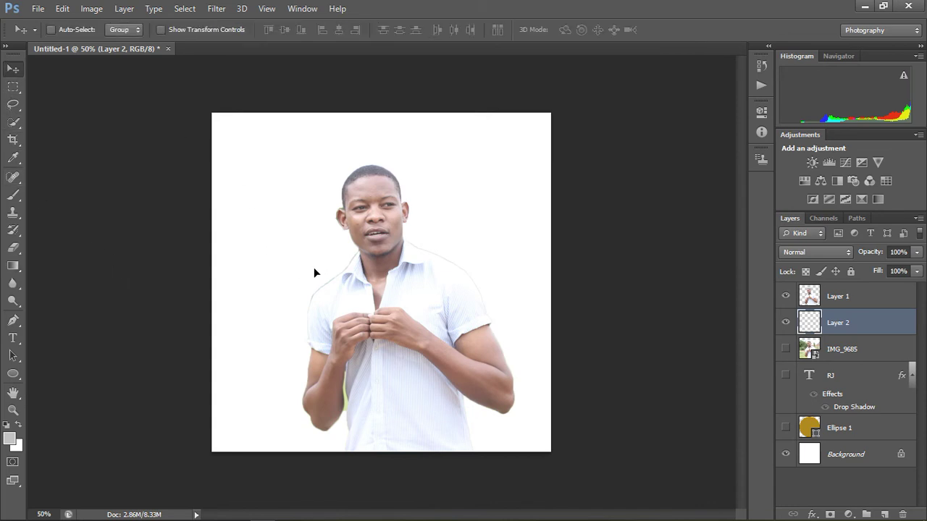
left_click_drag(314, 271, 351, 243)
key("g")
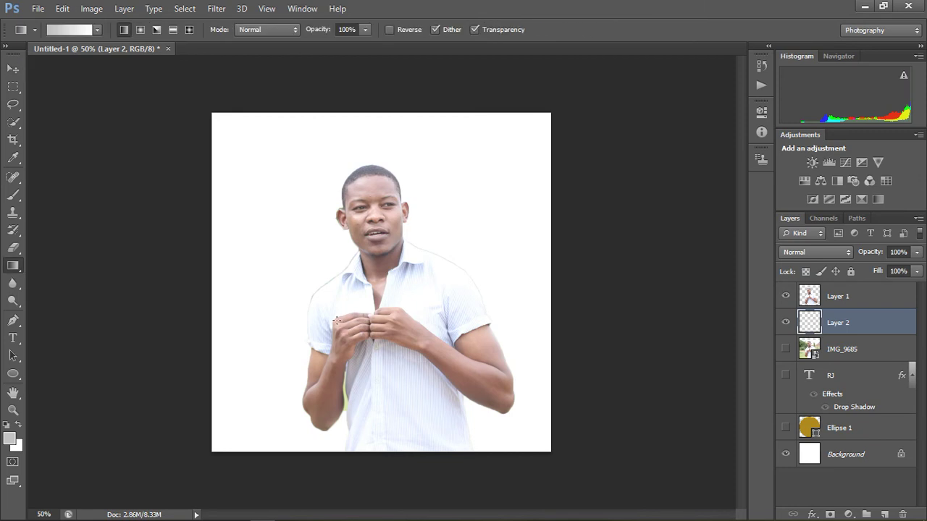
left_click(11, 269)
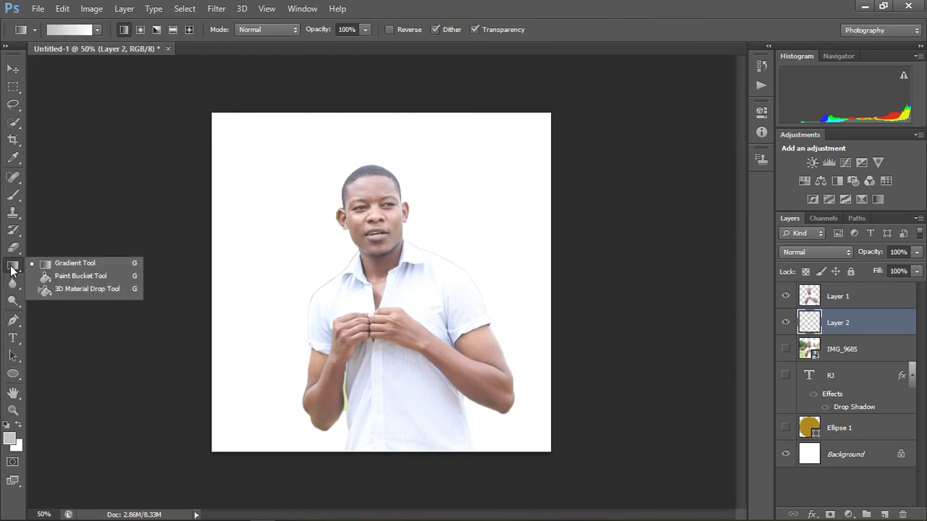
left_click(91, 279)
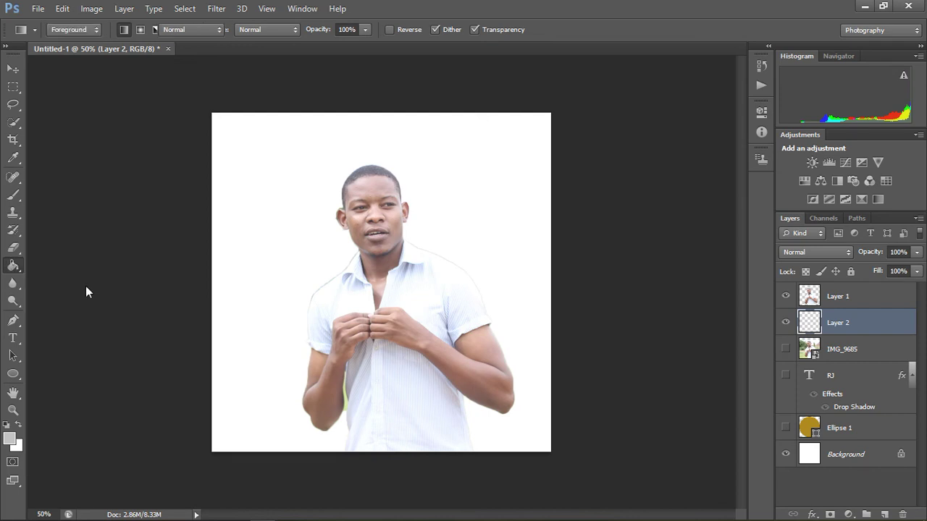
Step: Change the foreground colour to grey #bbbcbc
left_click(10, 440)
left_click(649, 223)
left_click(606, 228)
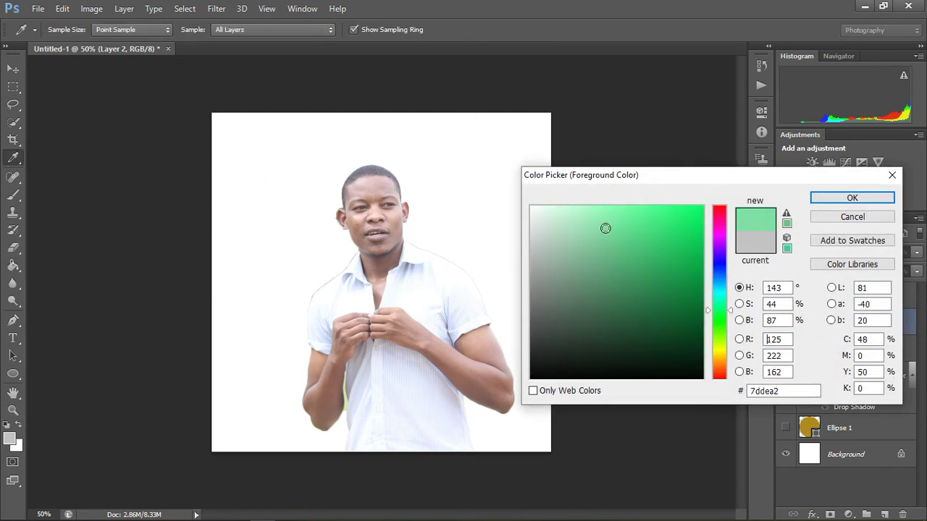
left_click(534, 231)
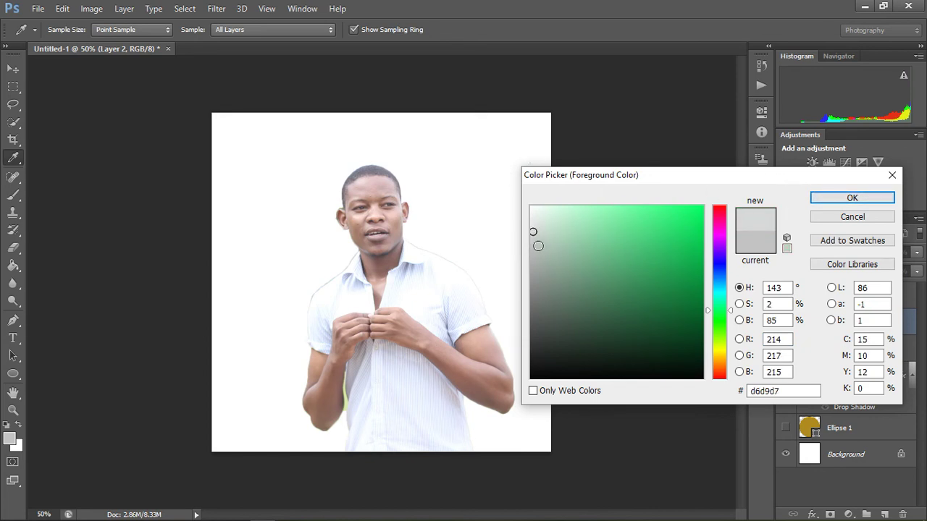
left_click(531, 251)
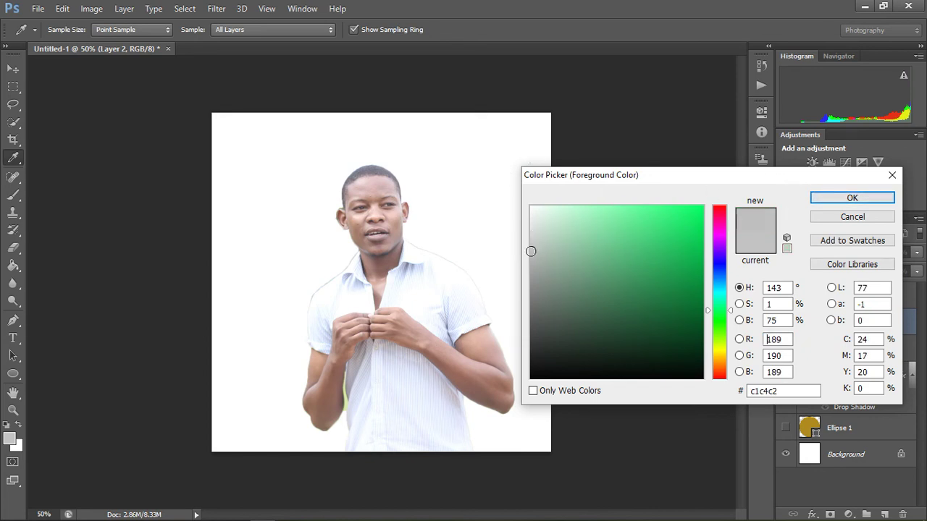
left_click(820, 202)
key("g")
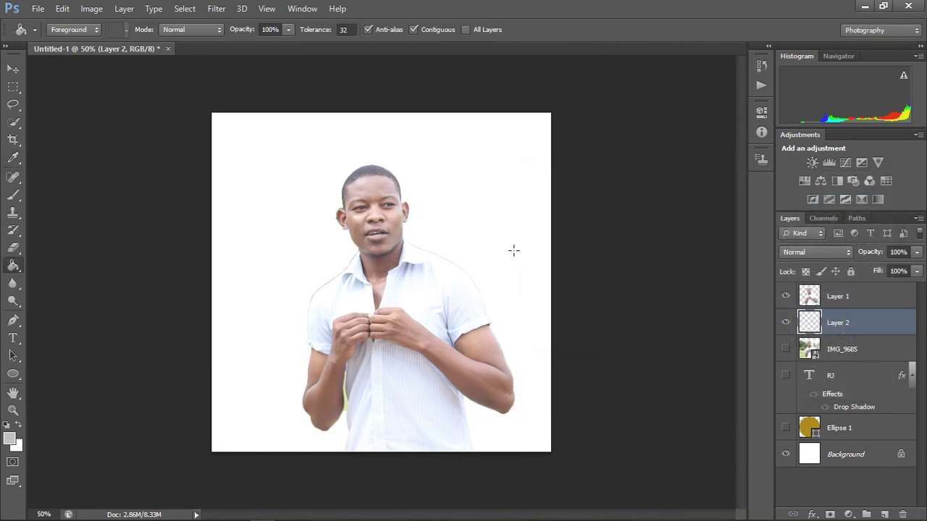
Step: Rename Layer 2 to 'BACK G'
double_click(841, 323)
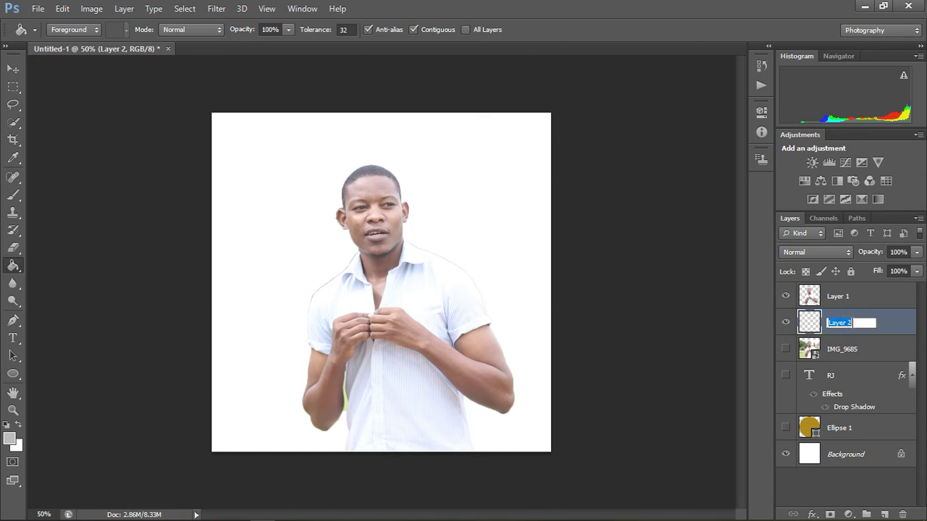
key("BackSpace")
type("BACK G")
left_click(907, 327)
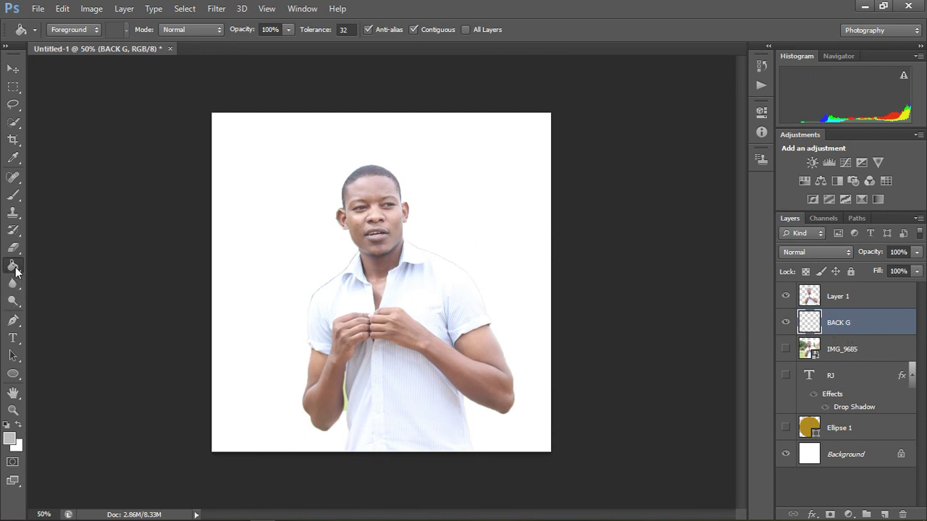
Step: Test a grey Paint Bucket fill on BACK G, then undo it
mouse_move(15, 268)
left_mouse_down()
mouse_move(52, 266)
mouse_move(15, 268)
left_mouse_up()
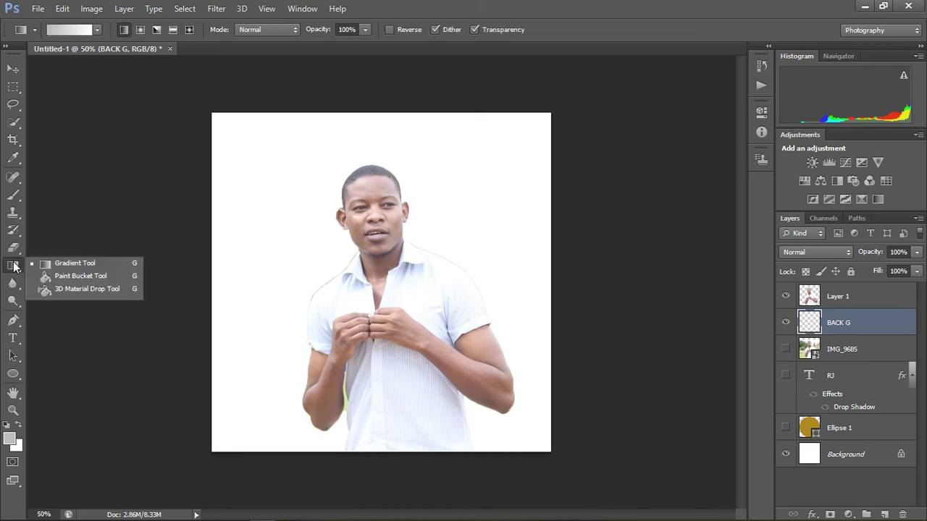
left_click(50, 276)
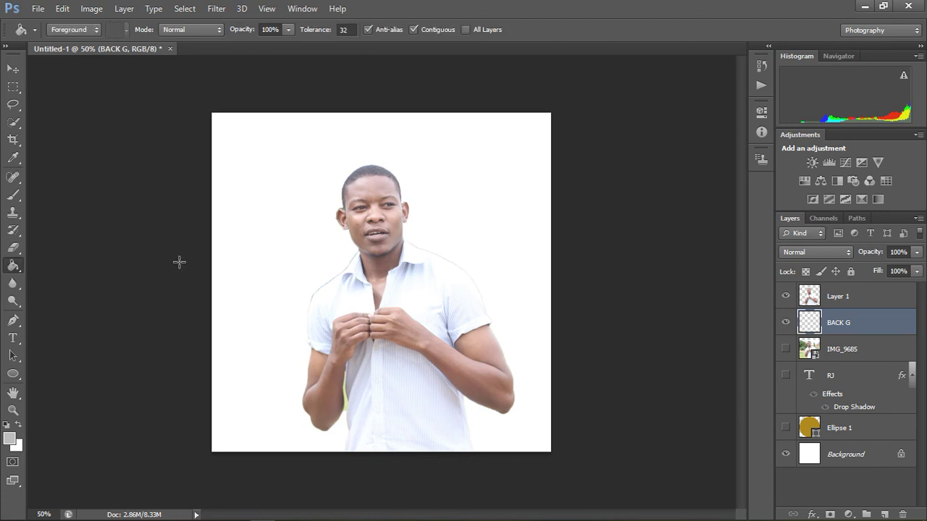
left_click(299, 268)
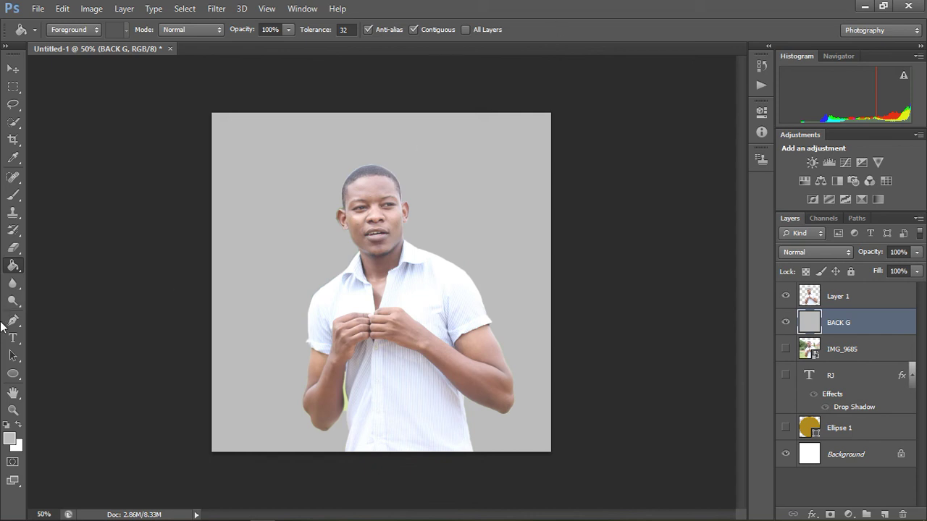
key("ctrl+z")
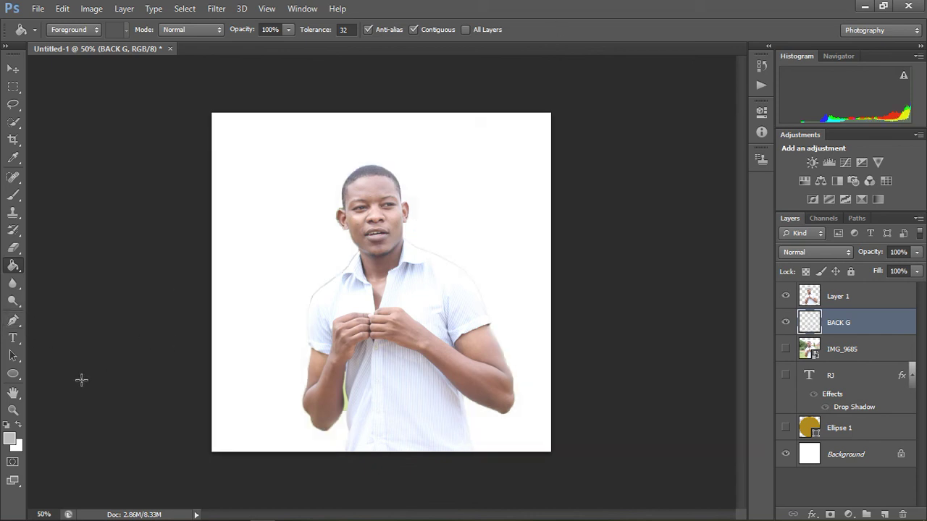
Step: Fill BACK G with a trial vivid orange colour
left_click(10, 439)
left_click_drag(722, 282, 718, 311)
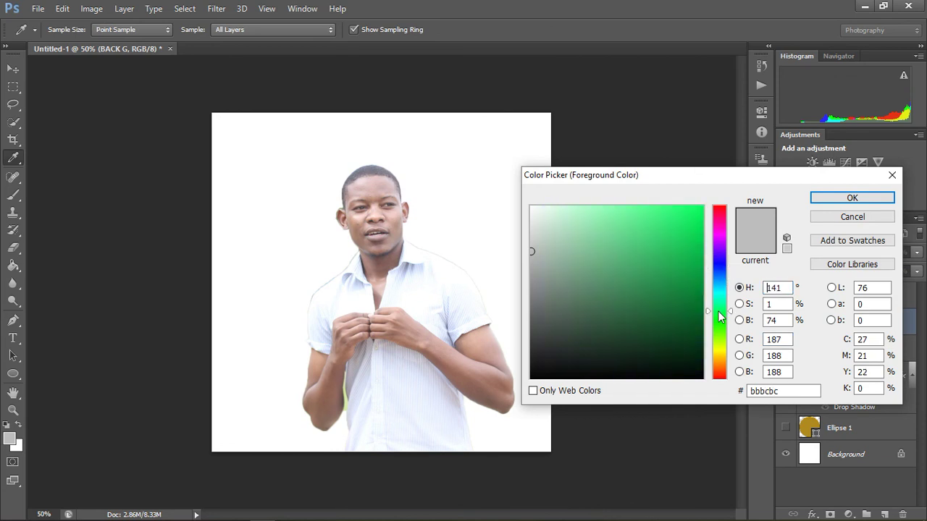
mouse_move(586, 304)
left_mouse_down()
mouse_move(641, 323)
mouse_move(663, 357)
left_mouse_up()
left_click_drag(721, 351, 721, 361)
left_click_drag(692, 267, 688, 243)
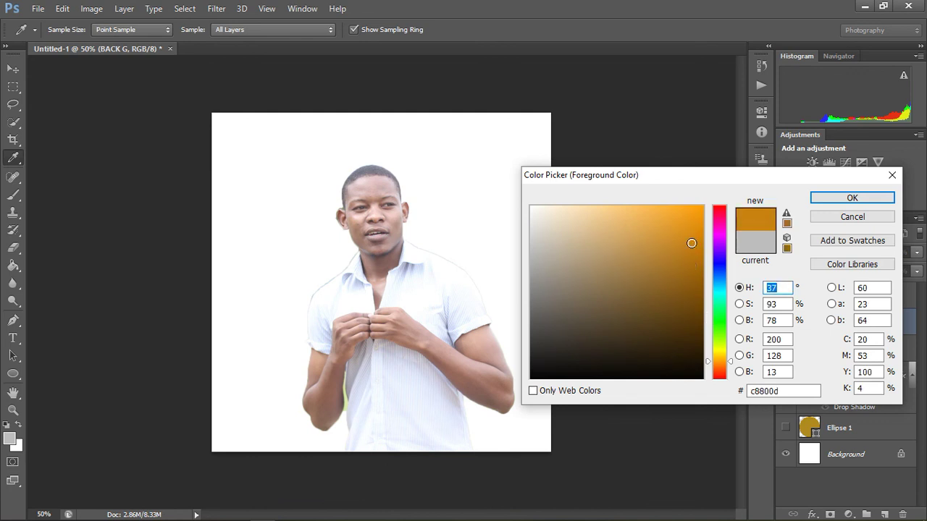
left_click(819, 199)
key("g")
left_click(360, 221)
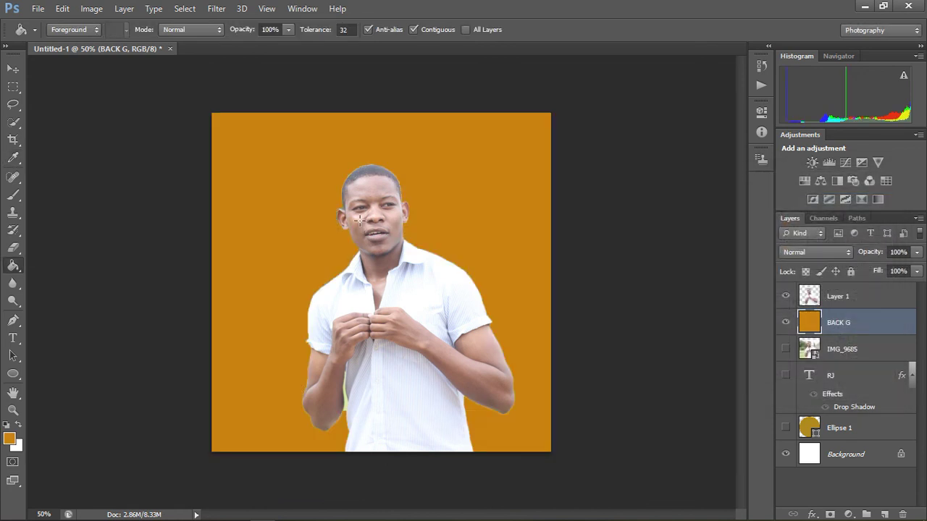
Step: Replace the orange fill on BACK G with a mid green fill
left_click(8, 438)
mouse_move(652, 237)
left_mouse_down()
mouse_move(609, 239)
mouse_move(567, 265)
left_mouse_up()
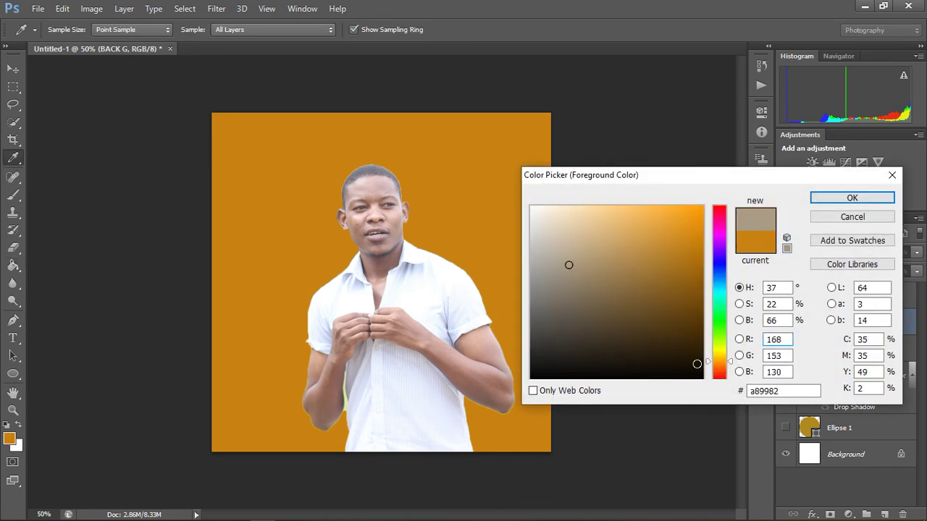
left_click(644, 368)
mouse_move(644, 368)
left_mouse_down()
mouse_move(635, 400)
mouse_move(615, 285)
mouse_move(656, 259)
left_mouse_up()
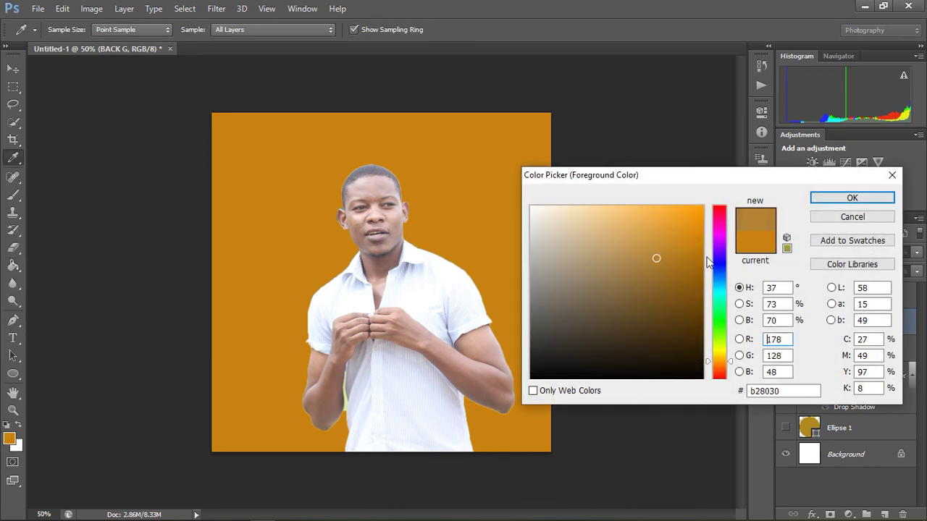
left_click_drag(713, 243, 717, 221)
left_click_drag(650, 235, 651, 233)
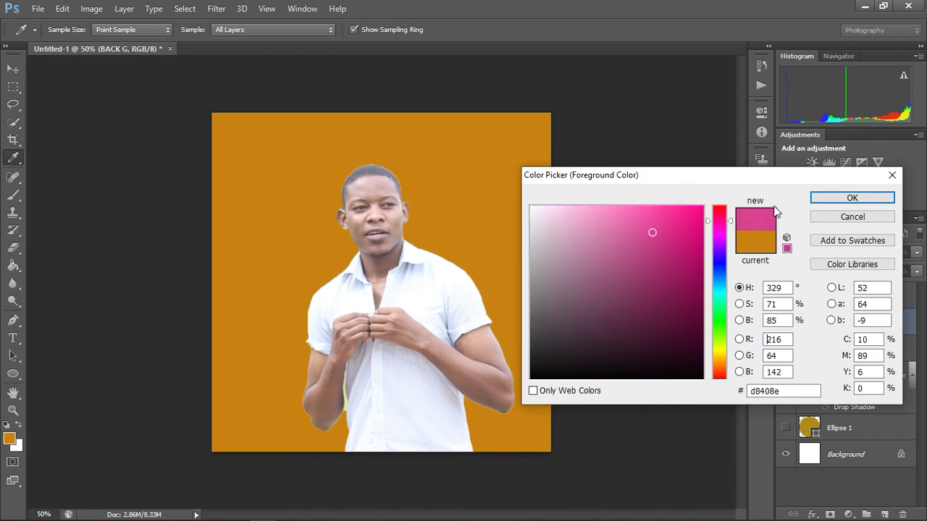
left_click(472, 220)
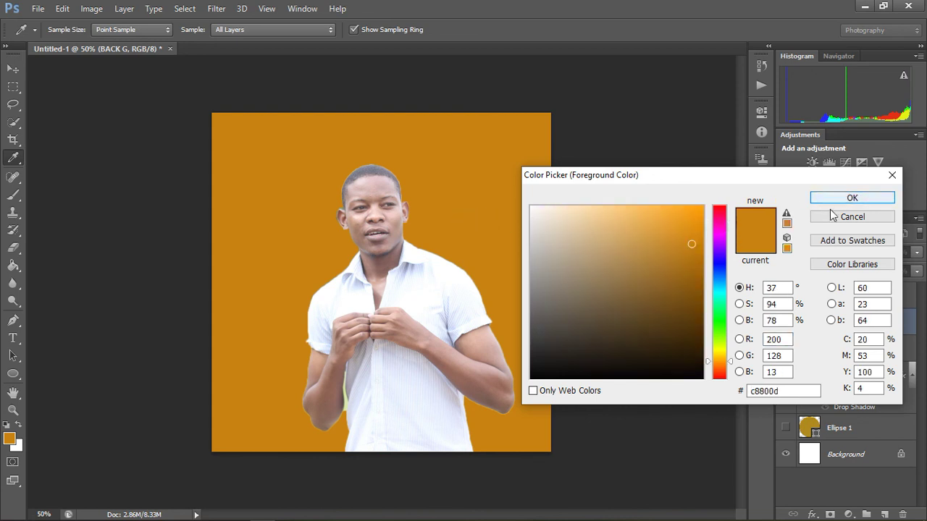
left_click(725, 321)
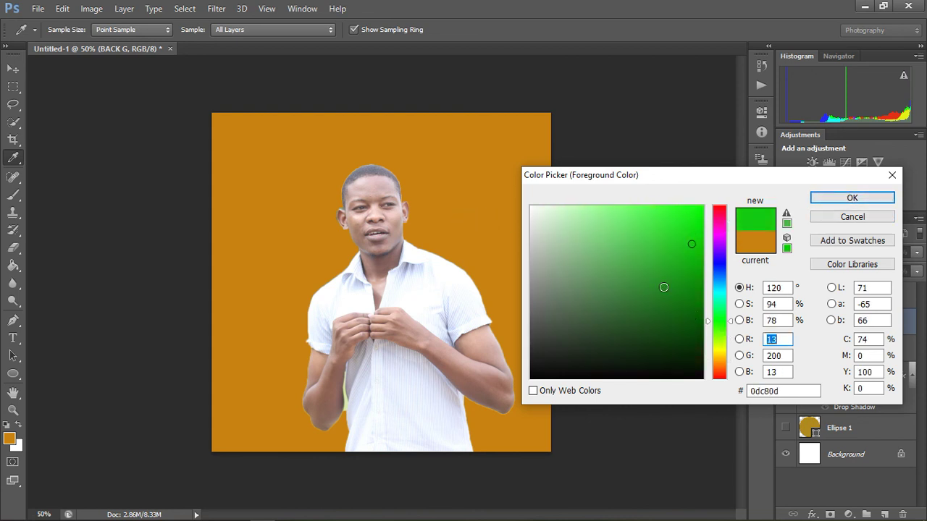
left_click(663, 287)
left_click(852, 198)
key("g")
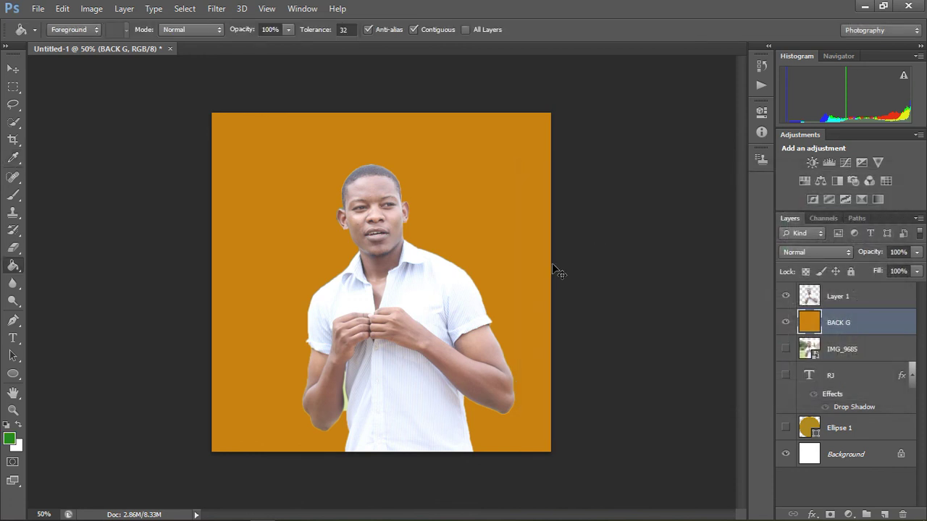
key("ctrl+z")
left_click(493, 249)
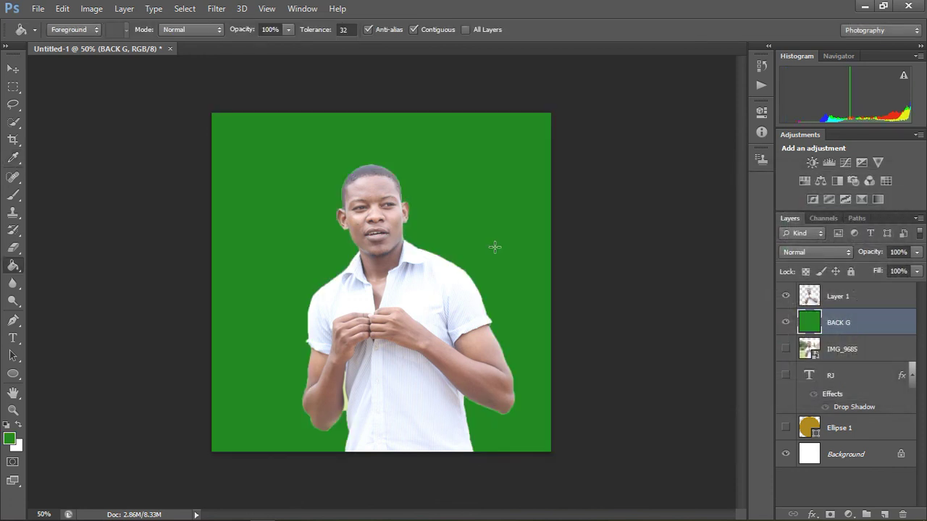
Step: Set the foreground colour to neutral mid grey #a7a7a7
left_click(9, 438)
mouse_move(553, 273)
left_mouse_down()
mouse_move(552, 254)
mouse_move(521, 254)
mouse_move(518, 266)
left_mouse_up()
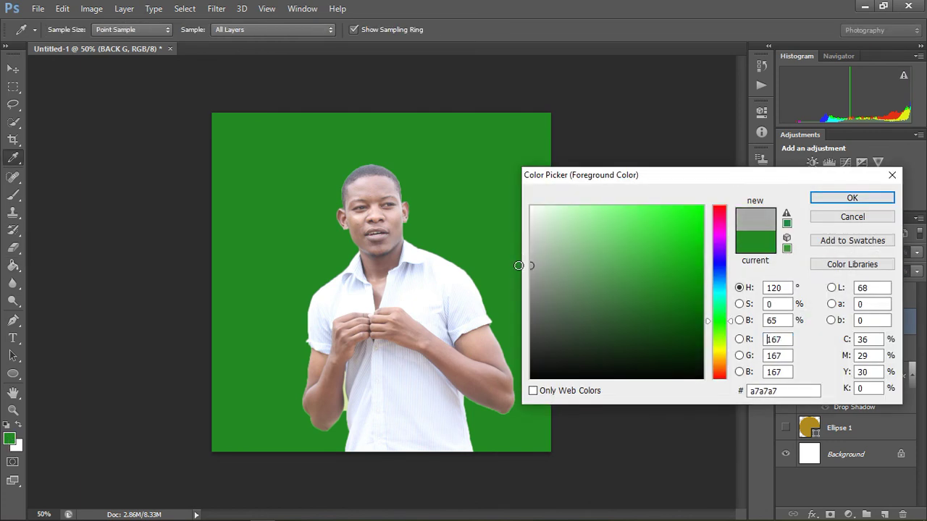
left_click(880, 198)
left_click(469, 226)
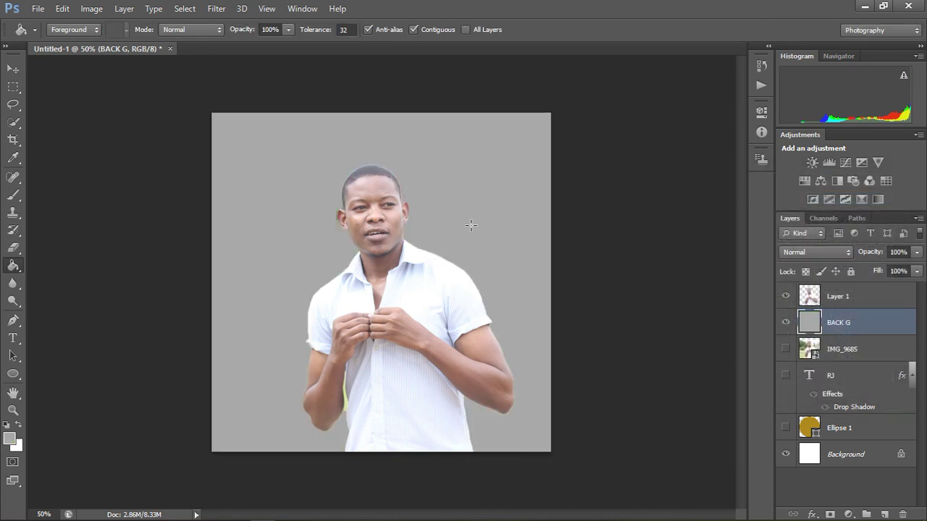